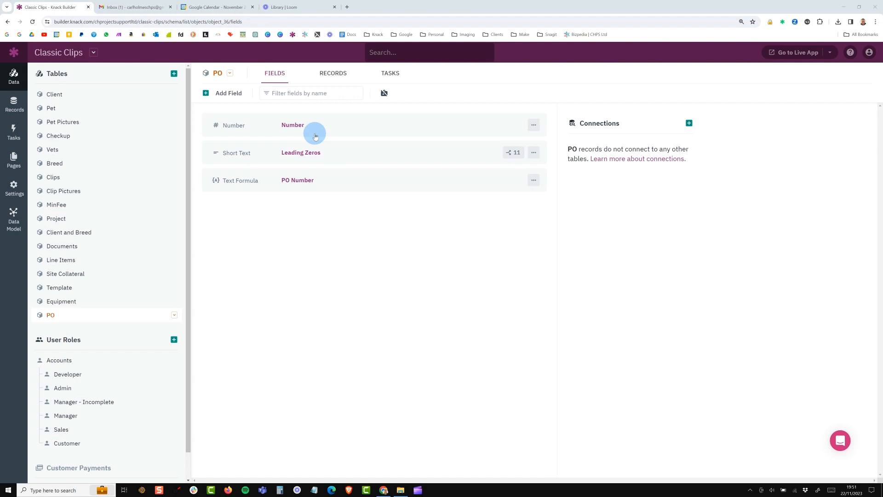
# - Open the PO table's records and examine the Leading Zeros and PO Number values of the existing record
pyautogui.click(324, 75)
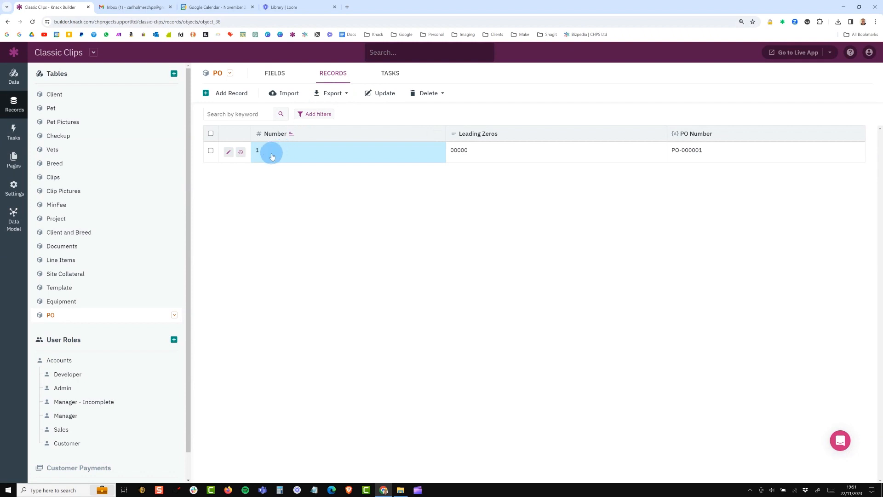
pyautogui.moveTo(467, 150); pyautogui.dragTo(449, 151)
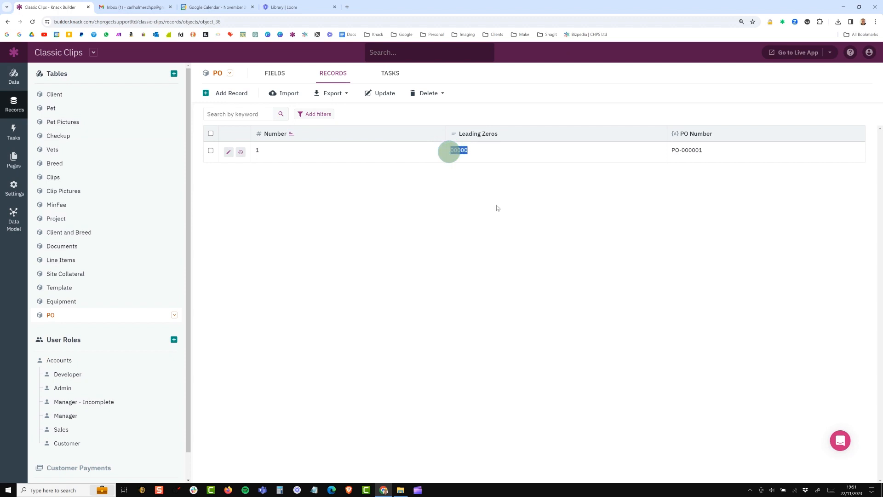
pyautogui.moveTo(708, 150)
pyautogui.mouseDown()
pyautogui.moveTo(672, 151)
pyautogui.moveTo(699, 151)
pyautogui.mouseUp()
pyautogui.click(677, 171)
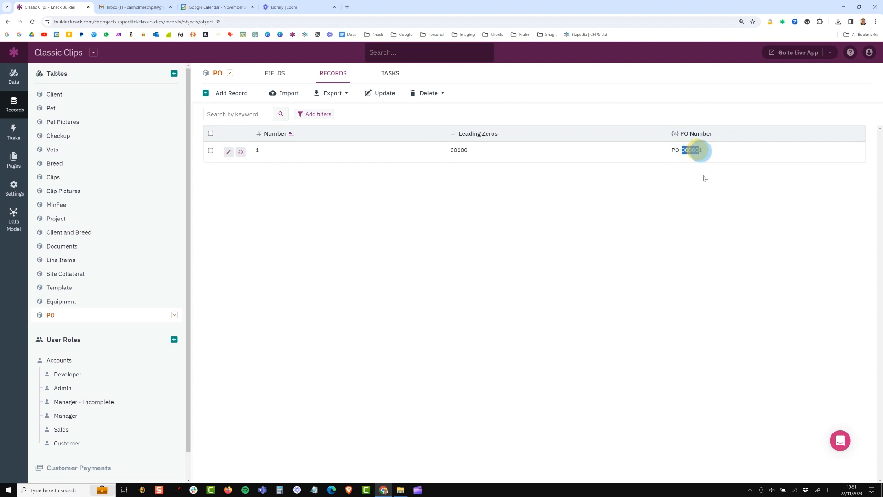
# - Set the PO record's Number to 9 to test the leading zeros
pyautogui.click(268, 155)
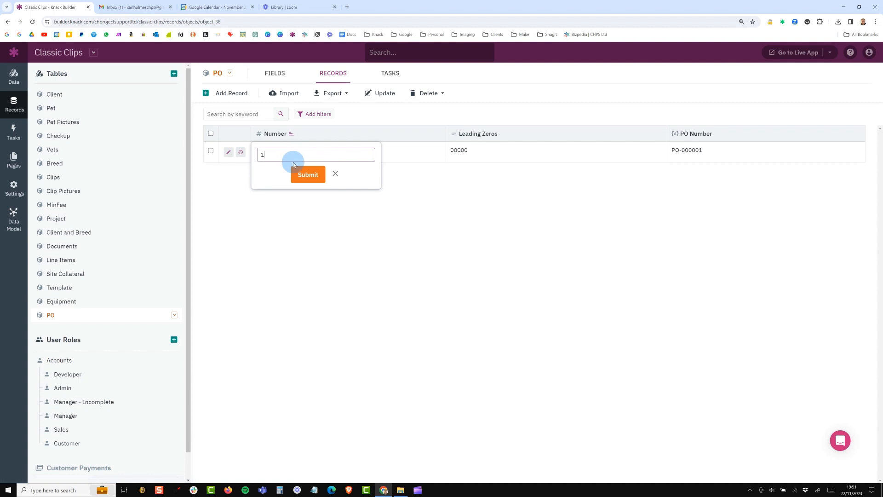
pyautogui.write('9')
pyautogui.click(294, 166)
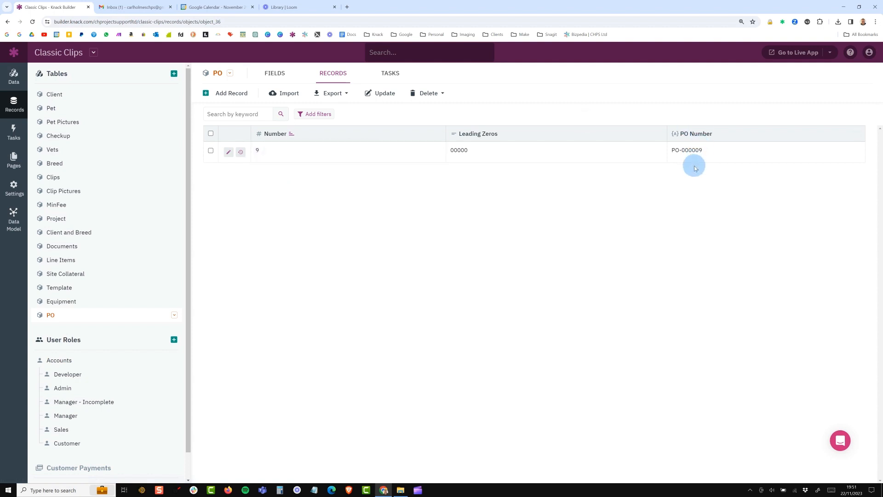
# - Set the PO record's Number to 10 and check the digits in its PO Number
pyautogui.click(280, 151)
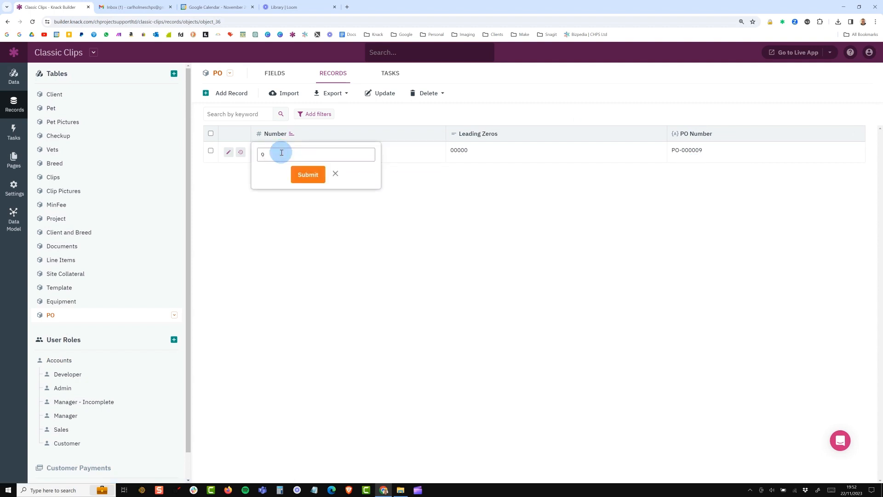
pyautogui.press('BackSpace')
pyautogui.write('10')
pyautogui.press('Return')
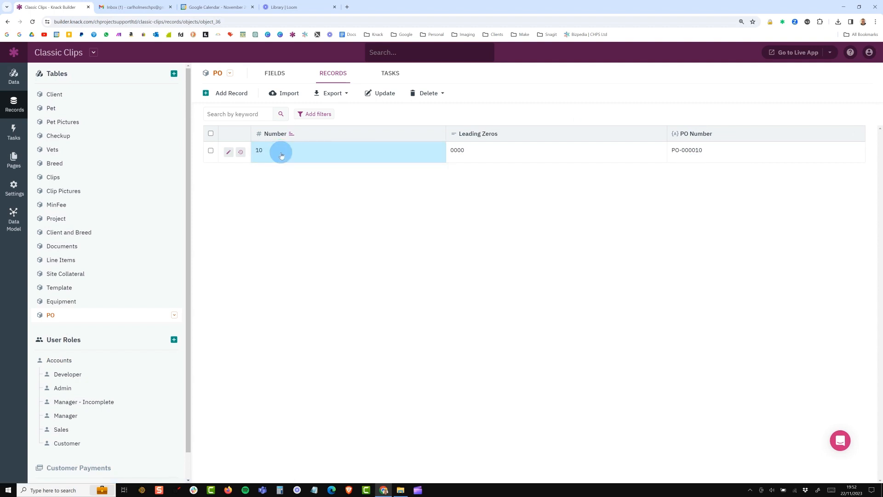
pyautogui.doubleClick(684, 150)
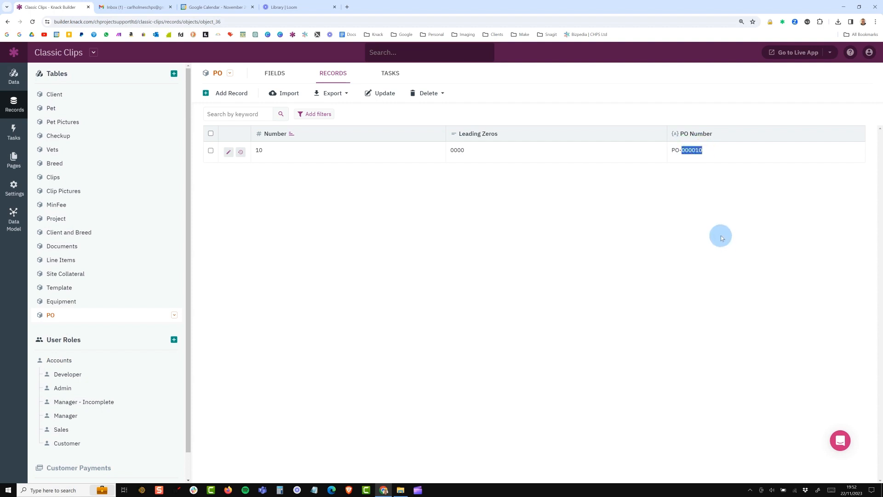
# - Change the PO record's Number to 100 and check the padding in its PO Number
pyautogui.click(278, 163)
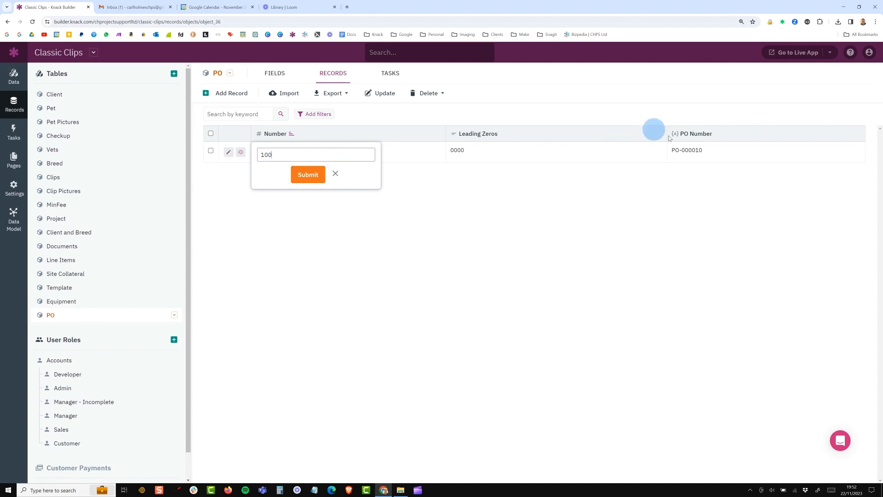
pyautogui.click(308, 174)
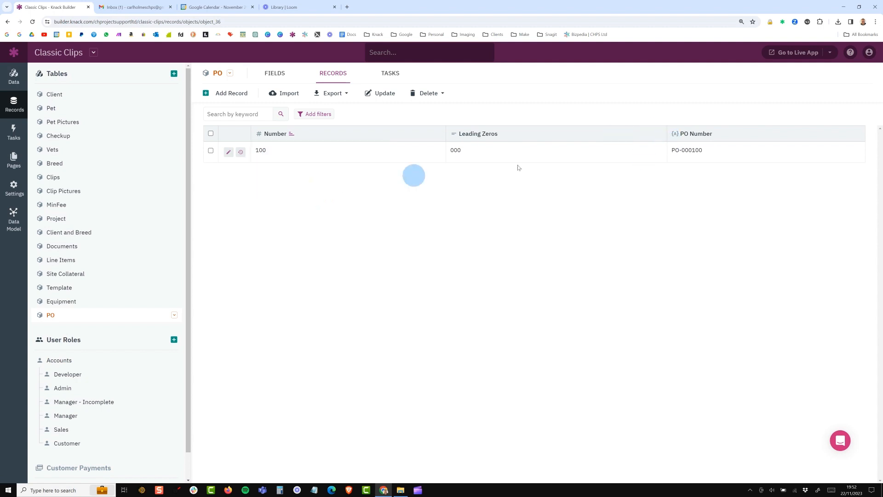
pyautogui.doubleClick(685, 149)
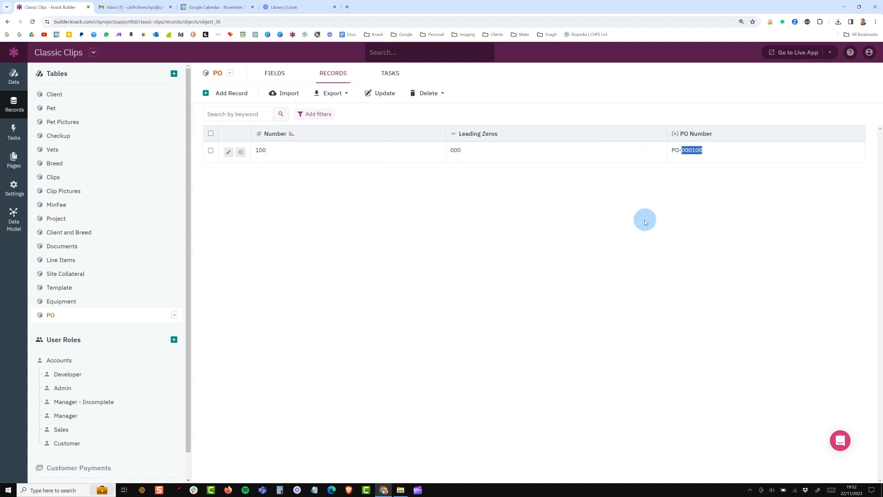
# - Change the PO record's Number to 999
pyautogui.click(326, 157)
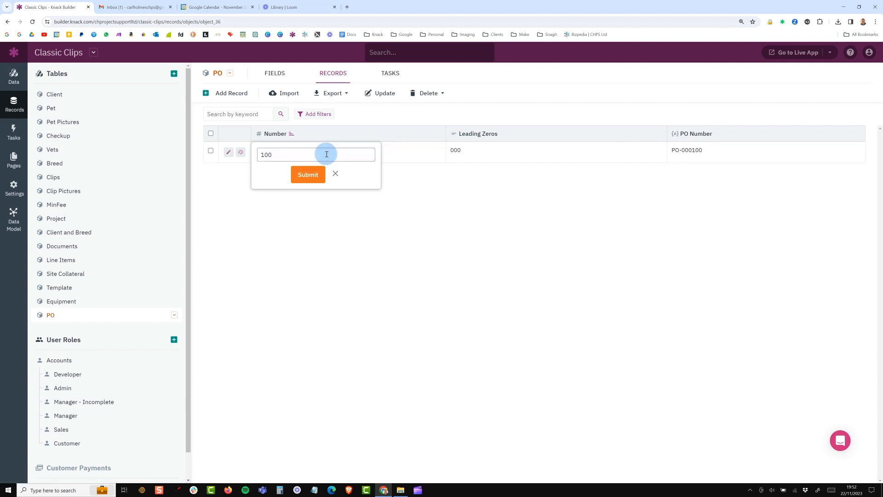
pyautogui.press('BackSpace')
pyautogui.write('999')
pyautogui.press('Return')
# - Replace the PO record's Number with 1010 and check the digits in its PO Number
pyautogui.click(327, 154)
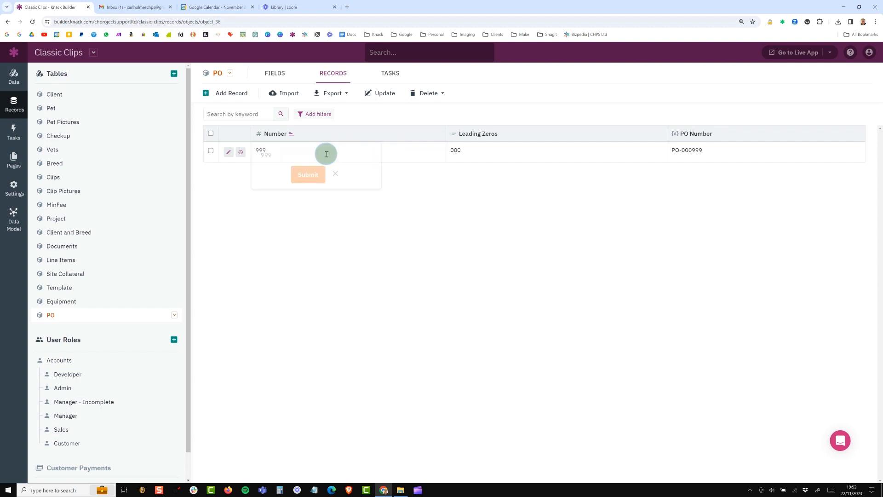
pyautogui.press('BackSpace')
pyautogui.press('BackSpace')
pyautogui.press('BackSpace')
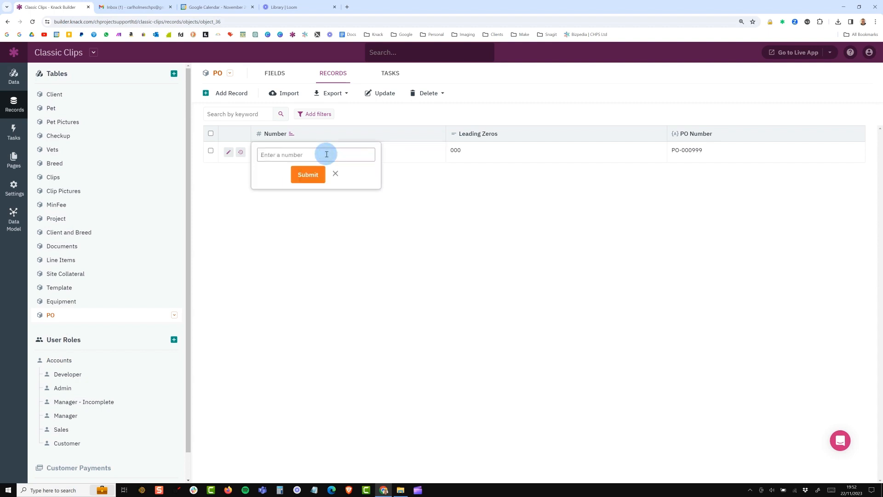
pyautogui.write('1010')
pyautogui.press('Return')
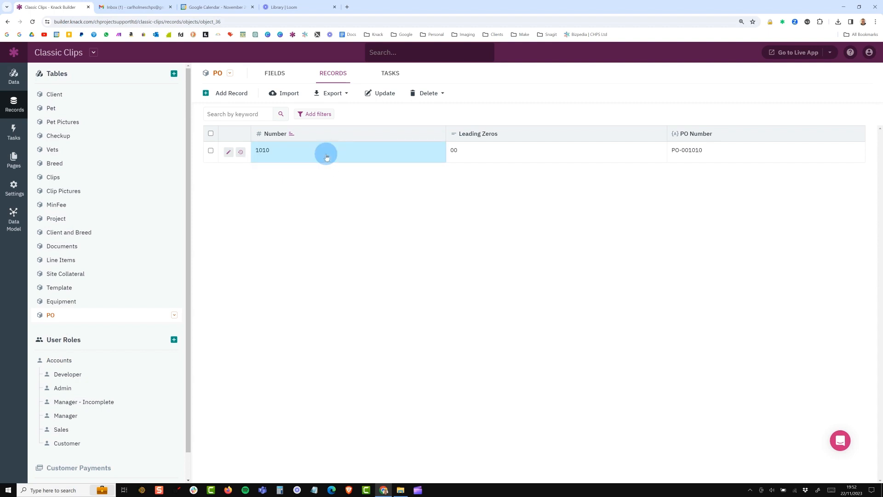
pyautogui.moveTo(723, 153); pyautogui.dragTo(682, 150)
# - Replace the PO record's Number with 9999
pyautogui.click(284, 150)
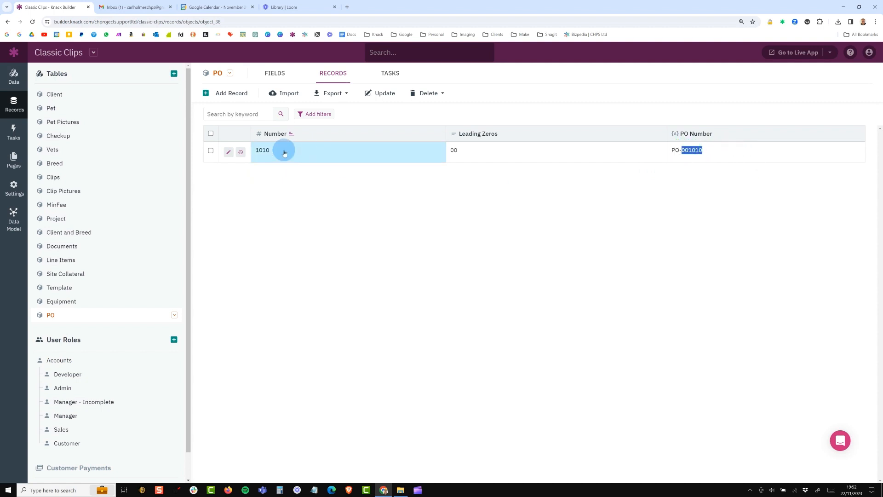
pyautogui.click(292, 154)
pyautogui.press('BackSpace')
pyautogui.press('BackSpace')
pyautogui.press('BackSpace')
pyautogui.press('BackSpace')
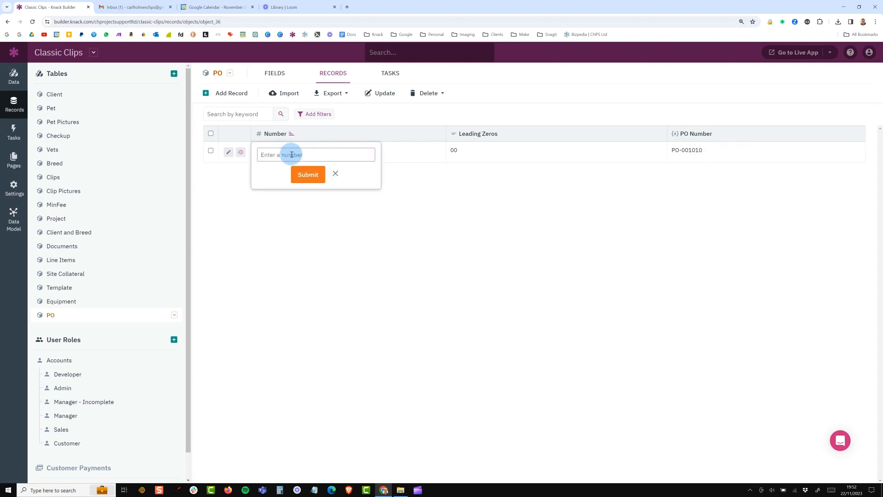
pyautogui.write('9999')
pyautogui.press('Return')
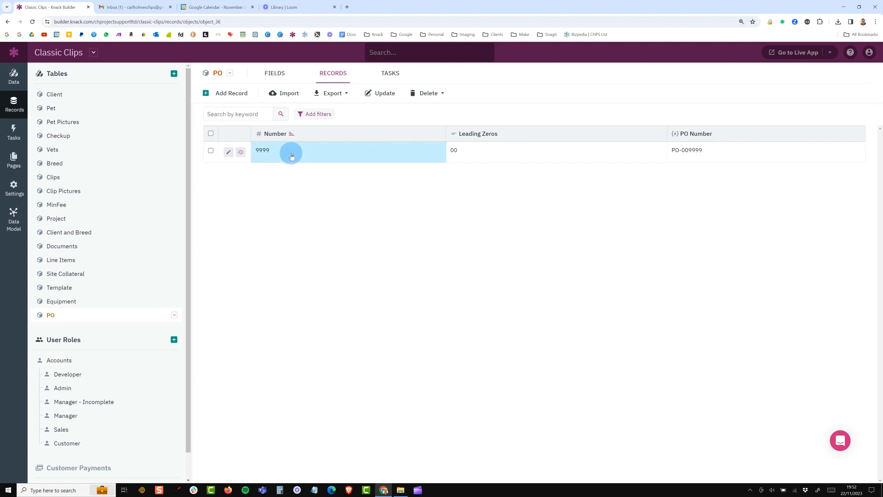
# - Set the PO record's Number to the five-digit value 10850
pyautogui.click(289, 151)
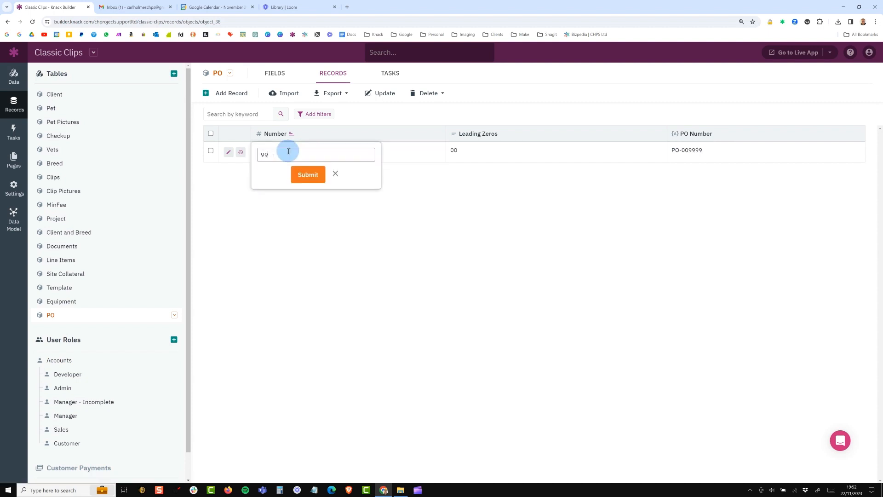
pyautogui.press('BackSpace')
pyautogui.press('BackSpace')
pyautogui.write('1')
pyautogui.press('Return')
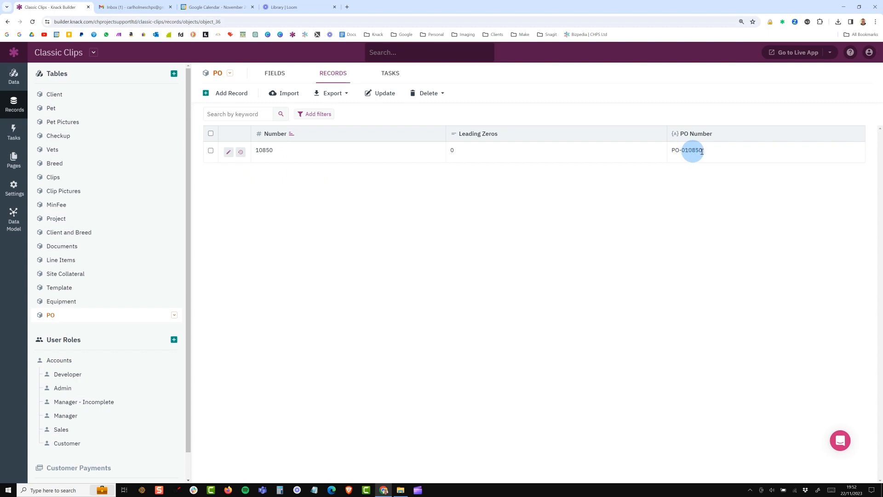
# - Replace the PO record's Number with 999999 and check its PO Number
pyautogui.click(286, 154)
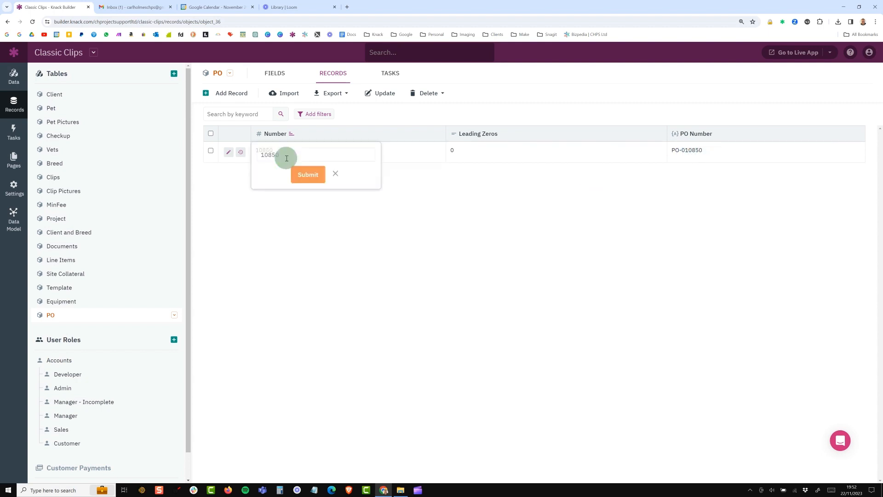
pyautogui.moveTo(285, 156); pyautogui.dragTo(263, 157)
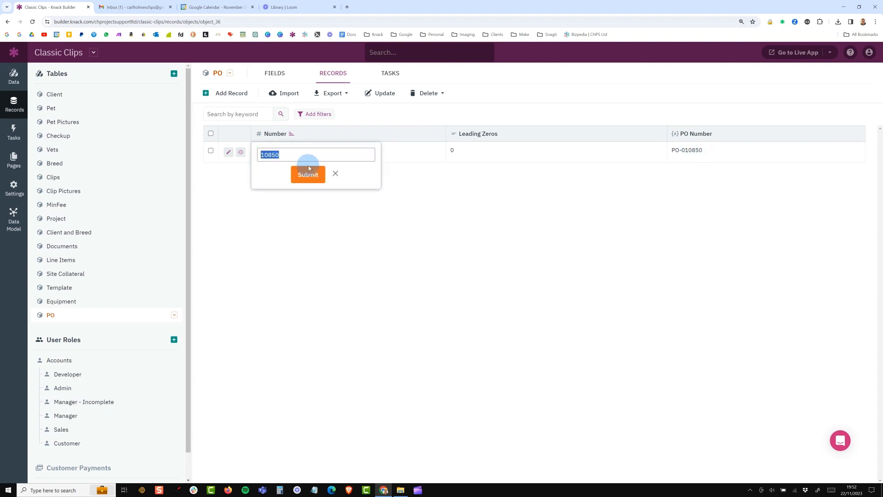
pyautogui.write('999999')
pyautogui.click(308, 174)
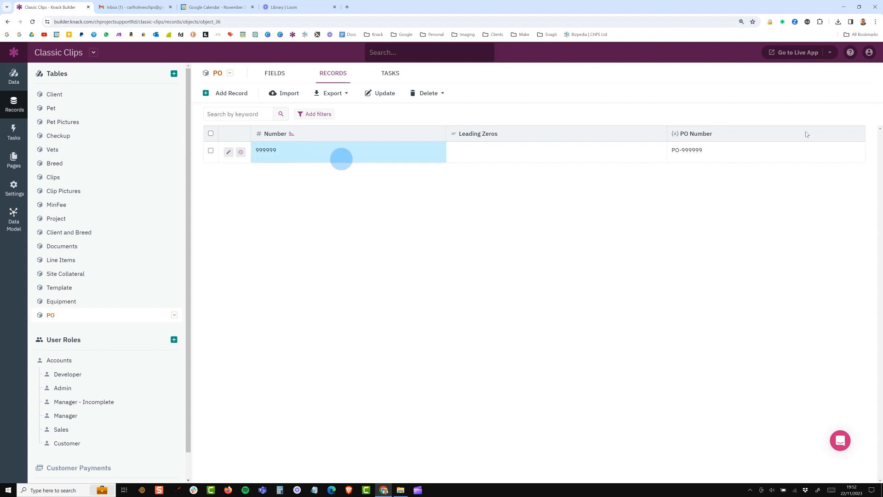
pyautogui.moveTo(702, 153); pyautogui.dragTo(688, 152)
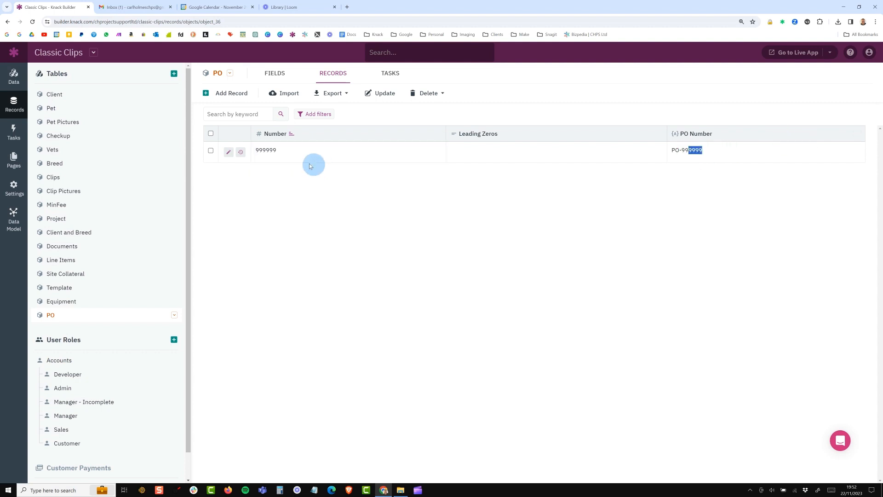
# - Reset the PO record's Number to 1 and check its Leading Zeros value
pyautogui.click(289, 156)
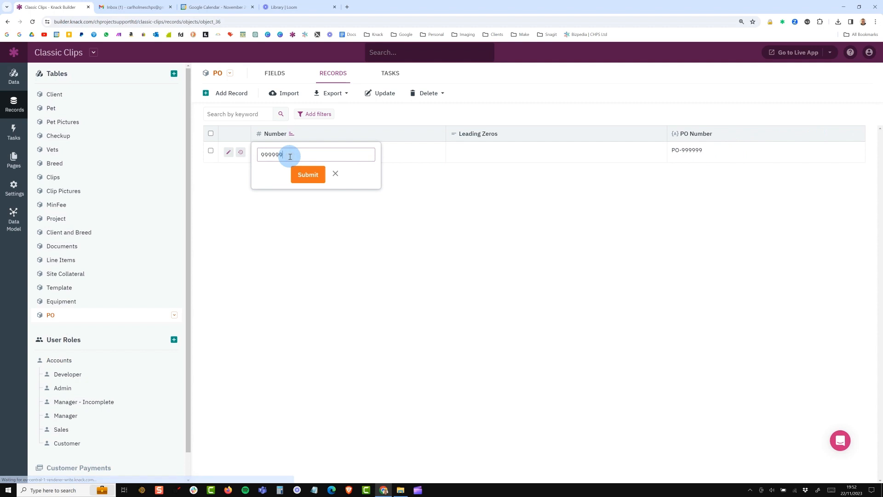
pyautogui.click(595, 200)
pyautogui.click(340, 152)
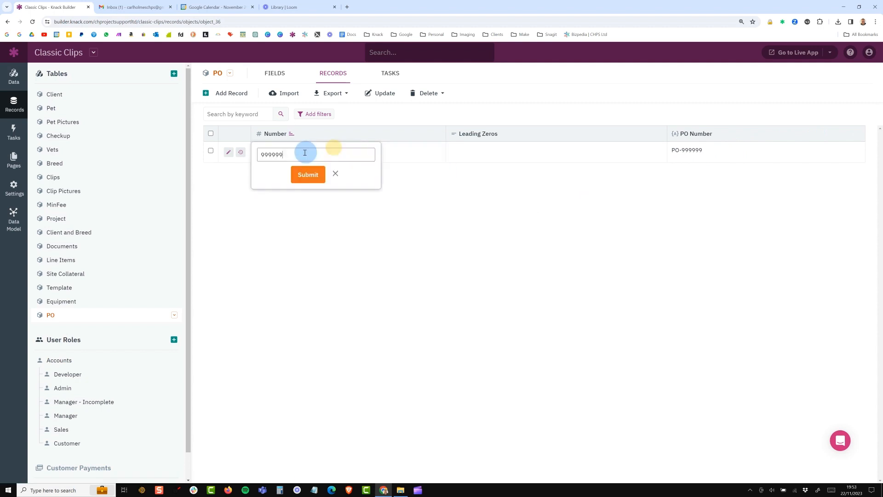
pyautogui.moveTo(335, 155); pyautogui.dragTo(258, 155)
pyautogui.press('BackSpace')
pyautogui.write('1')
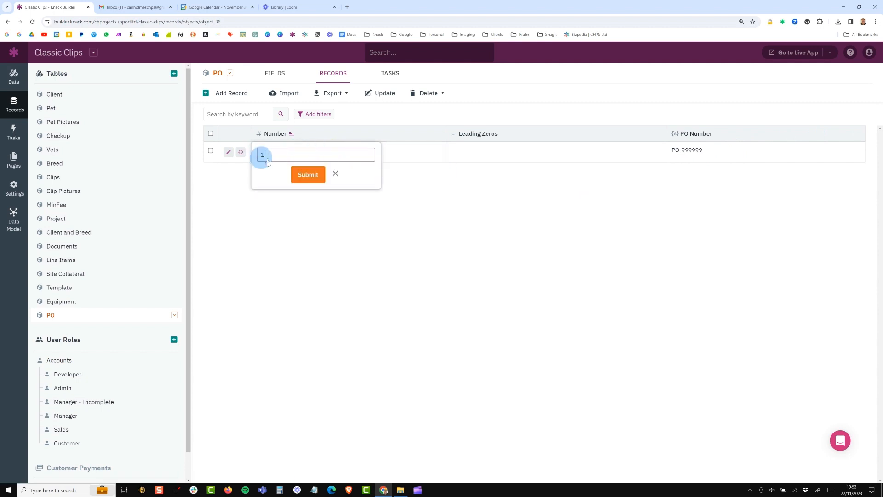
pyautogui.press('Return')
pyautogui.doubleClick(457, 150)
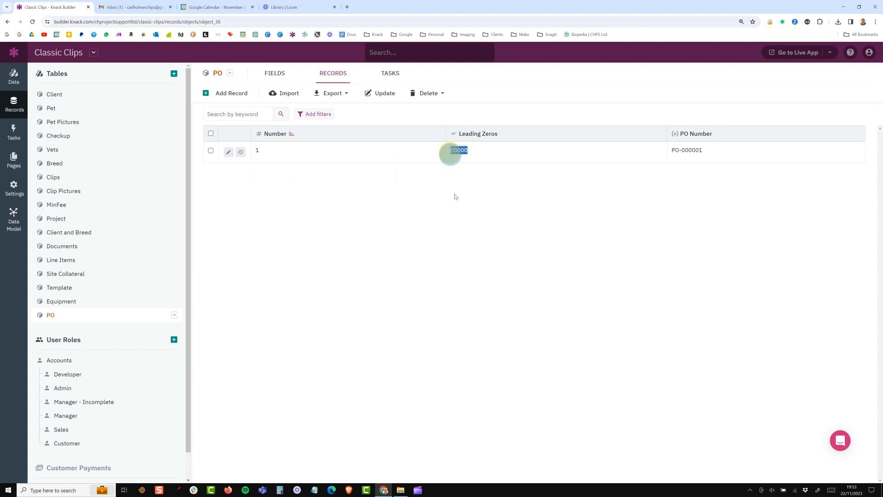
# - Change the PO record's Number to 10 to retest the leading zeros
pyautogui.click(314, 155)
pyautogui.write('0')
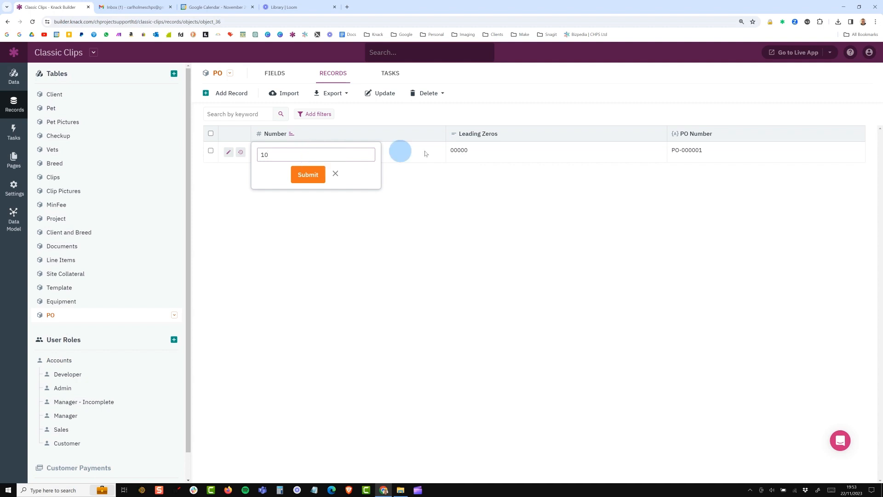
pyautogui.press('Return')
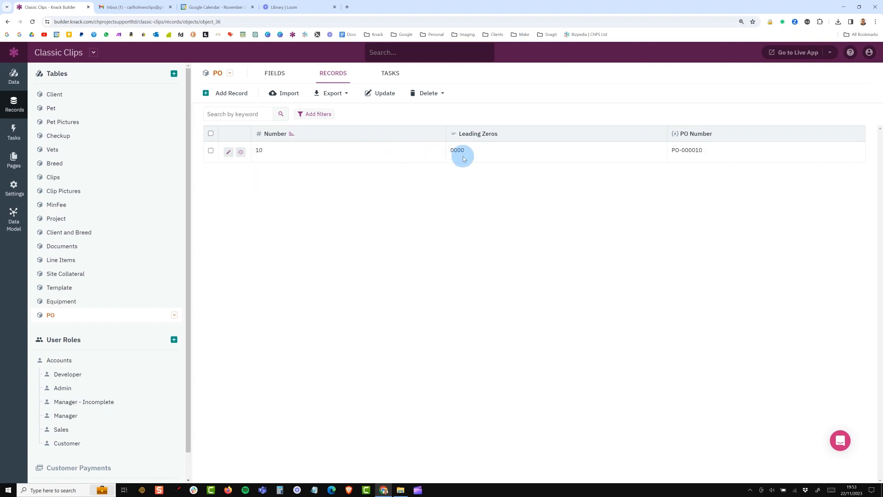
# - Set the PO record's Number to 100 and save it
pyautogui.click(335, 154)
pyautogui.write('0')
pyautogui.click(464, 158)
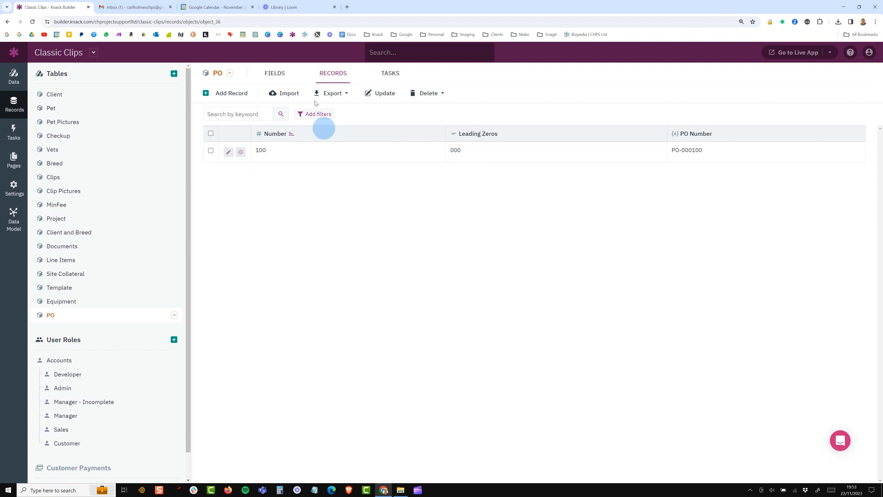
# - Open the Leading Zeros field's conditional rules and examine the conditions and custom values of Rules #1 to #4
pyautogui.click(278, 78)
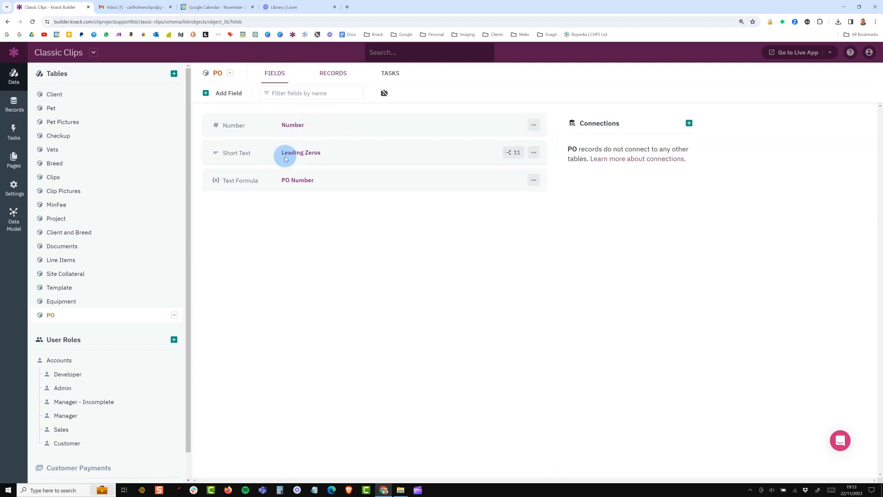
pyautogui.click(515, 154)
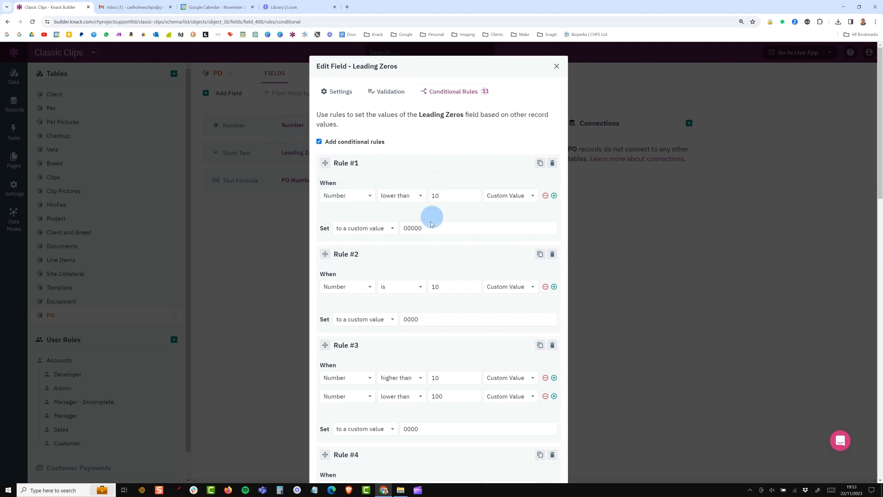
pyautogui.doubleClick(408, 228)
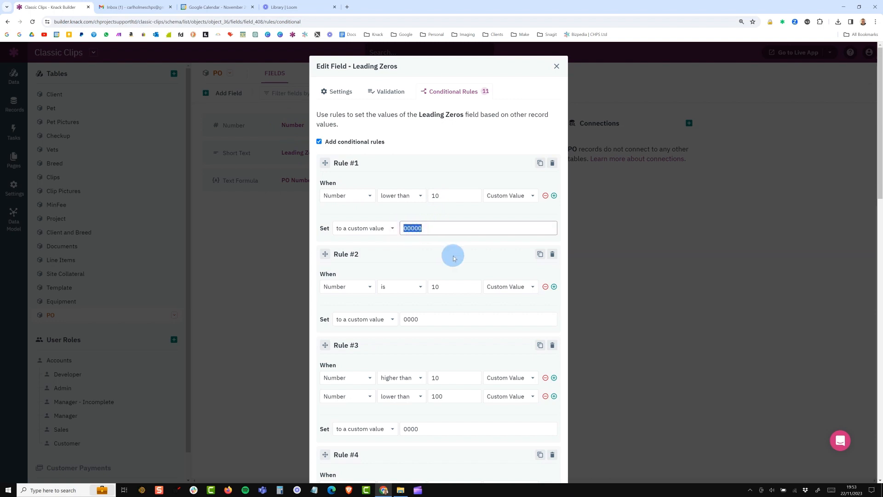
pyautogui.scroll(-5, 452, 255)
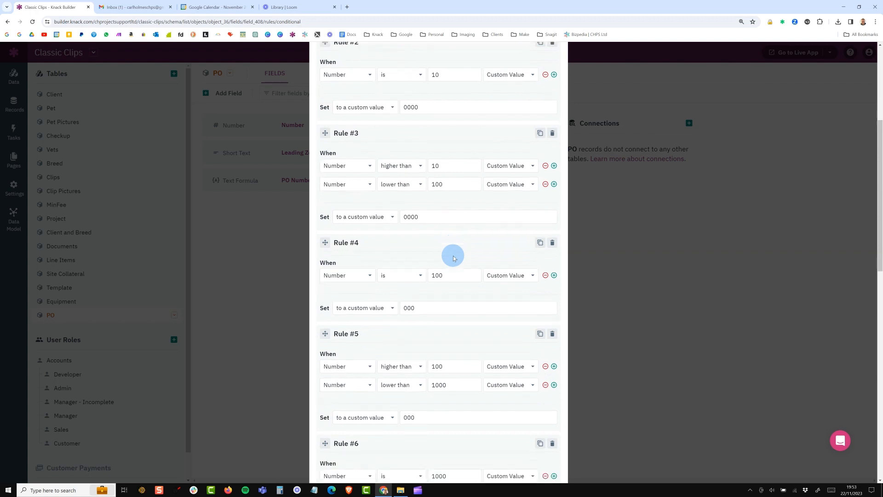
pyautogui.rightClick(355, 88)
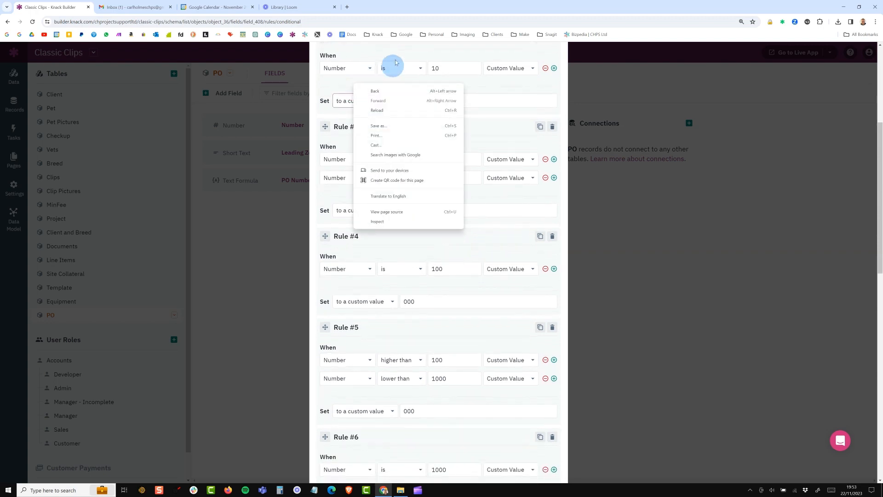
pyautogui.click(394, 63)
pyautogui.click(424, 100)
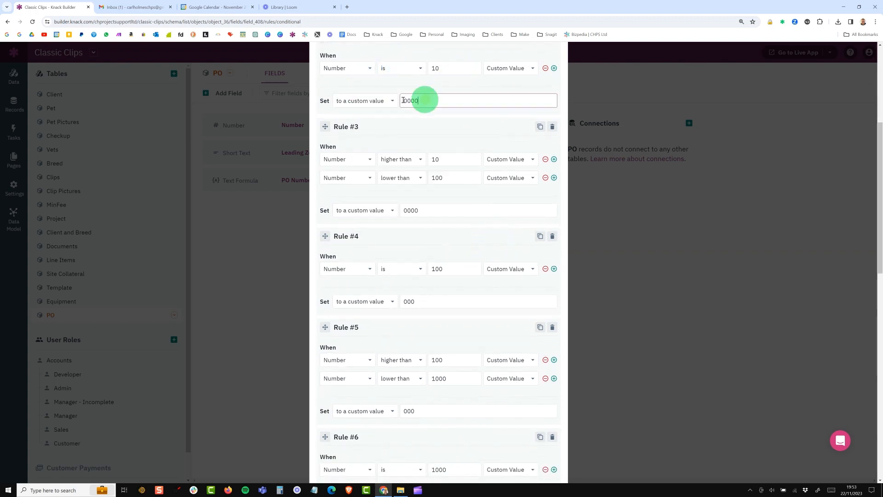
pyautogui.doubleClick(404, 100)
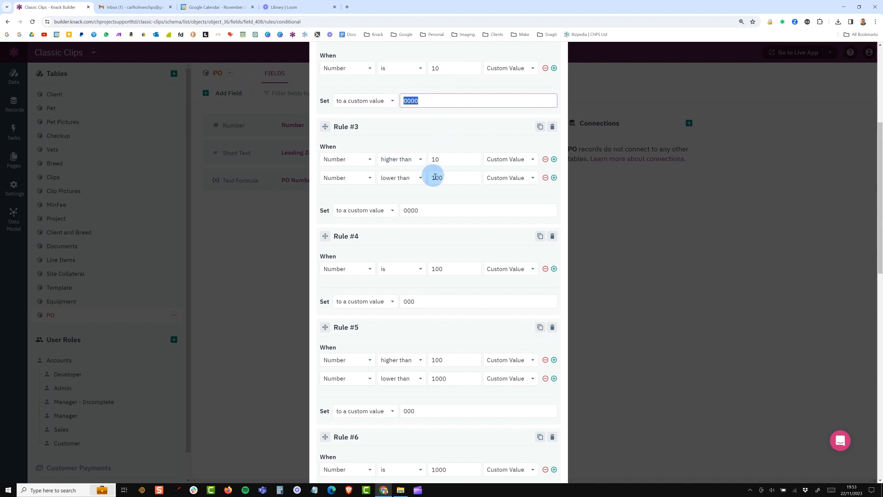
pyautogui.doubleClick(422, 210)
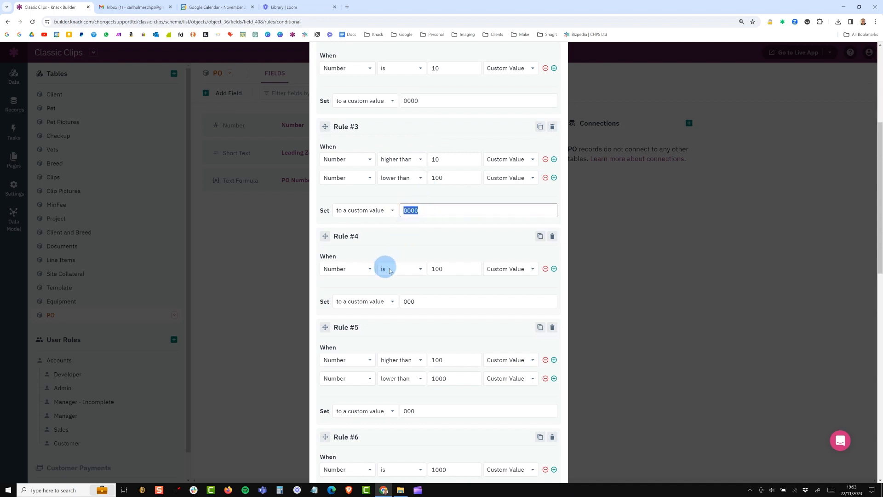
pyautogui.doubleClick(414, 302)
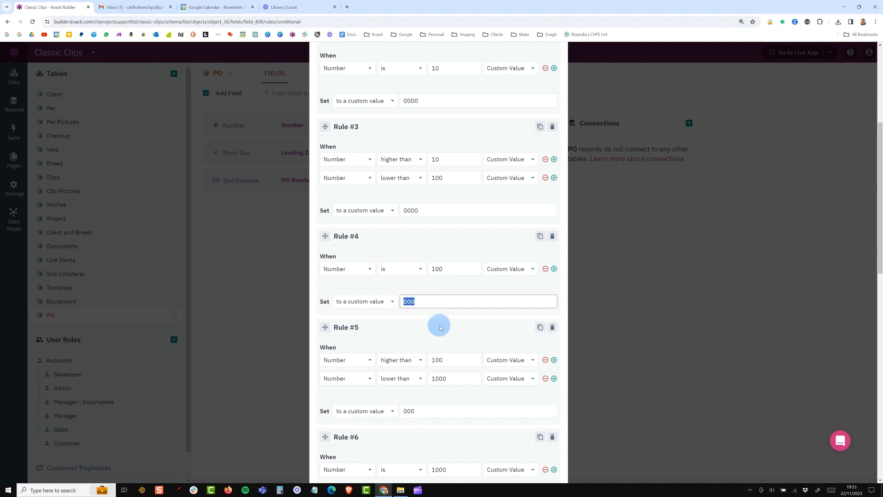
# - Review Rules #5 to #11 of the Leading Zeros field and close the field editor without updating it
pyautogui.scroll(-5, 440, 327)
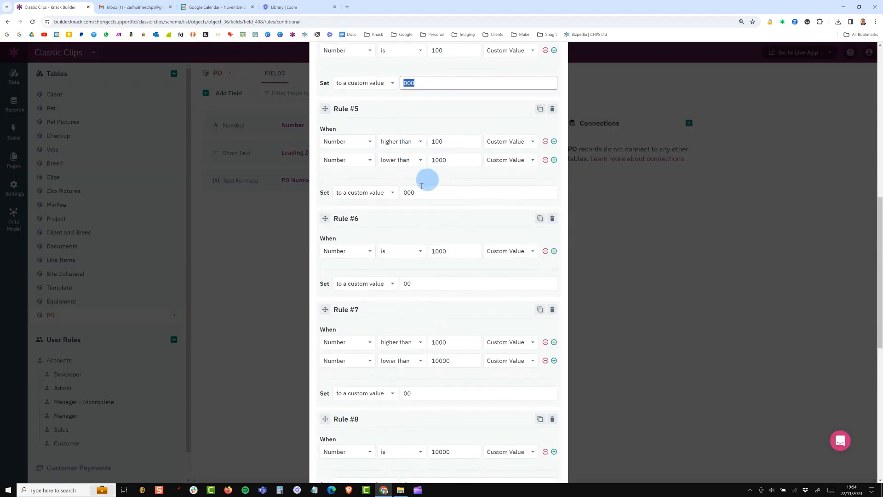
pyautogui.doubleClick(400, 193)
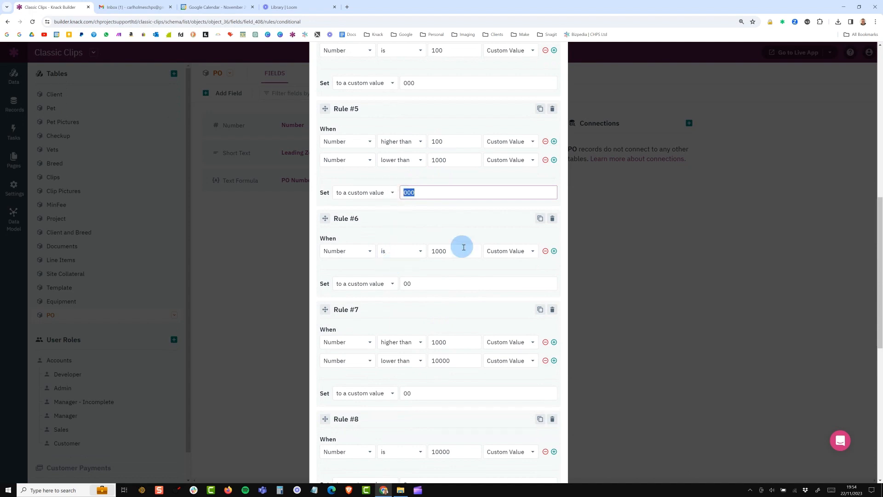
pyautogui.doubleClick(410, 283)
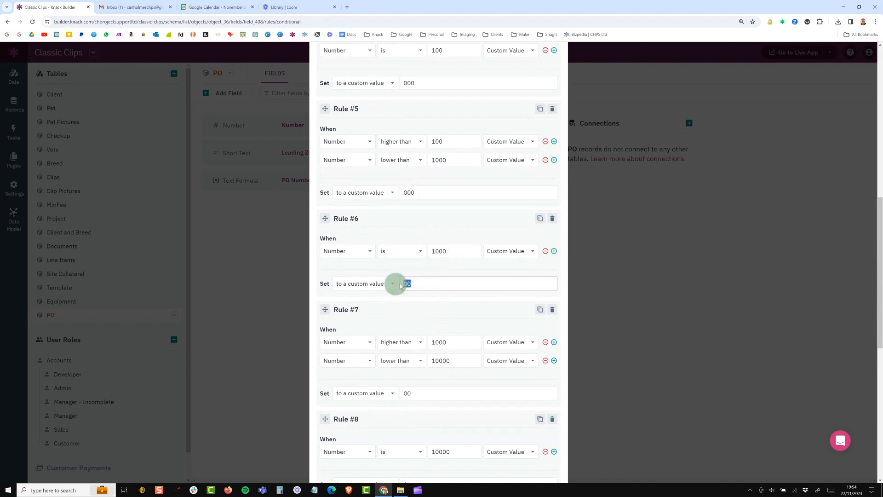
pyautogui.scroll(-1, 403, 283)
pyautogui.scroll(-5, 402, 283)
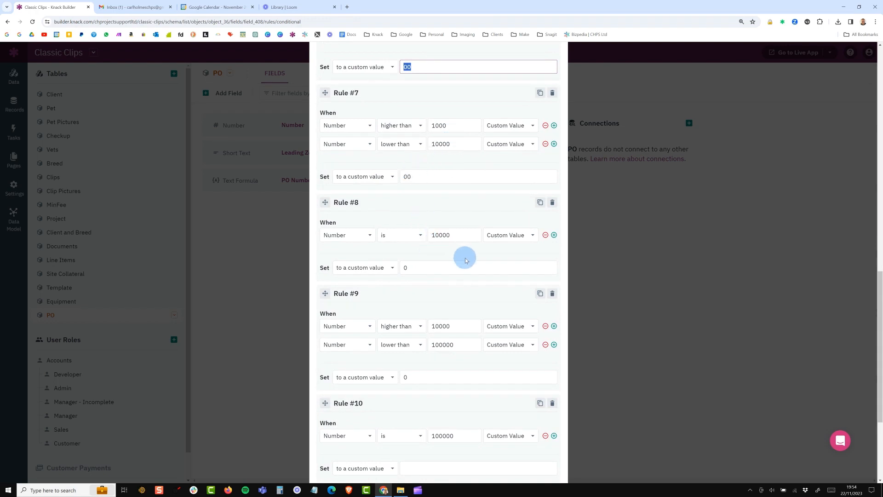
pyautogui.scroll(-4, 465, 260)
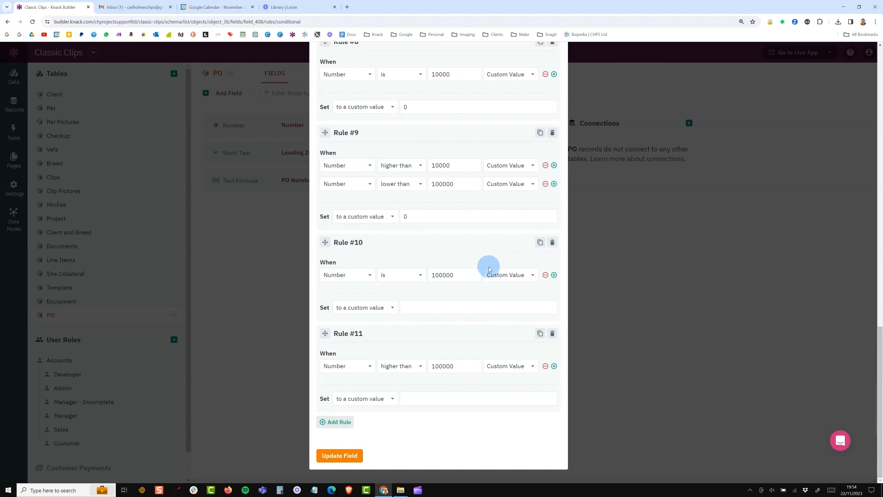
pyautogui.click(617, 240)
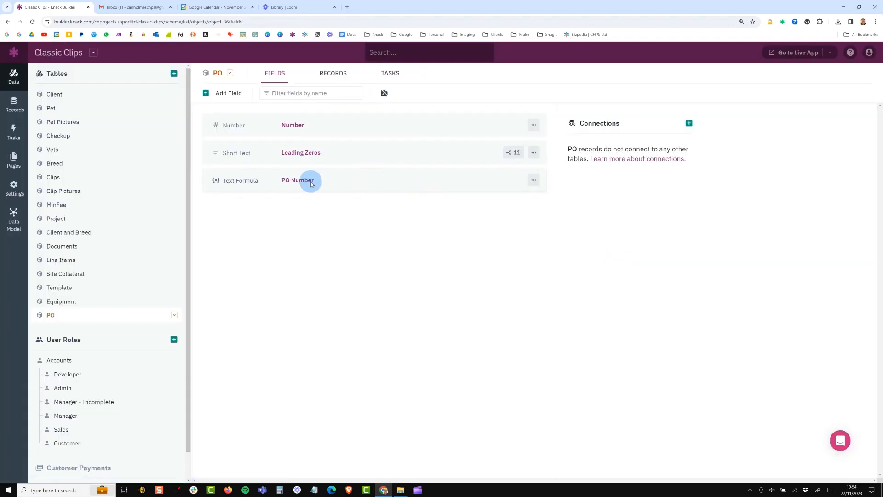
# - Inspect the PO Number text formula's PO- prefix and field references in the equation editor, and close it without updating
pyautogui.click(491, 184)
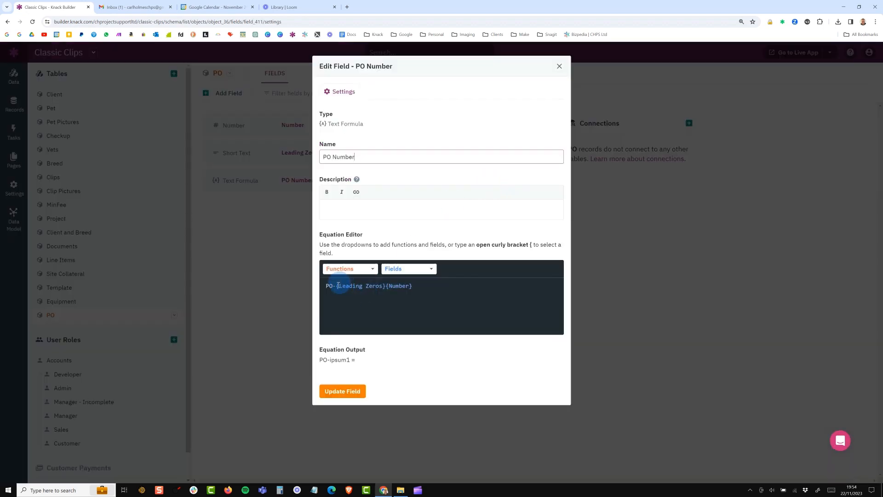
pyautogui.moveTo(338, 286); pyautogui.dragTo(324, 287)
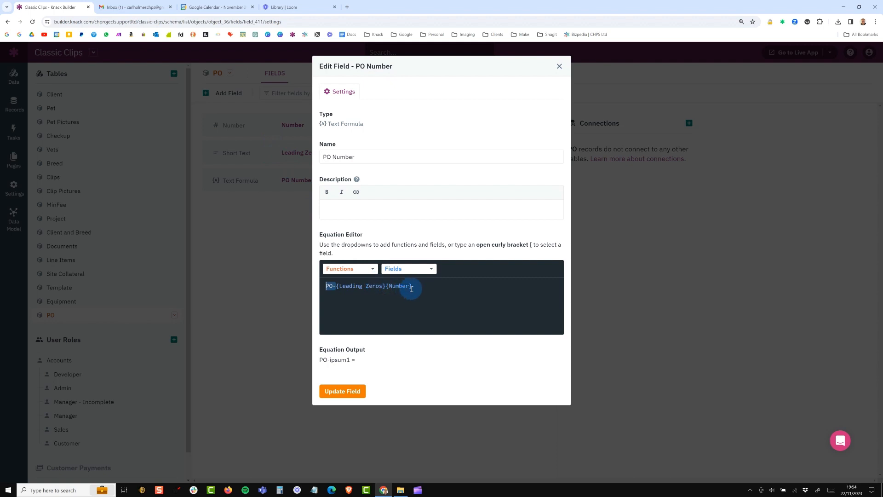
pyautogui.moveTo(411, 285); pyautogui.dragTo(392, 286)
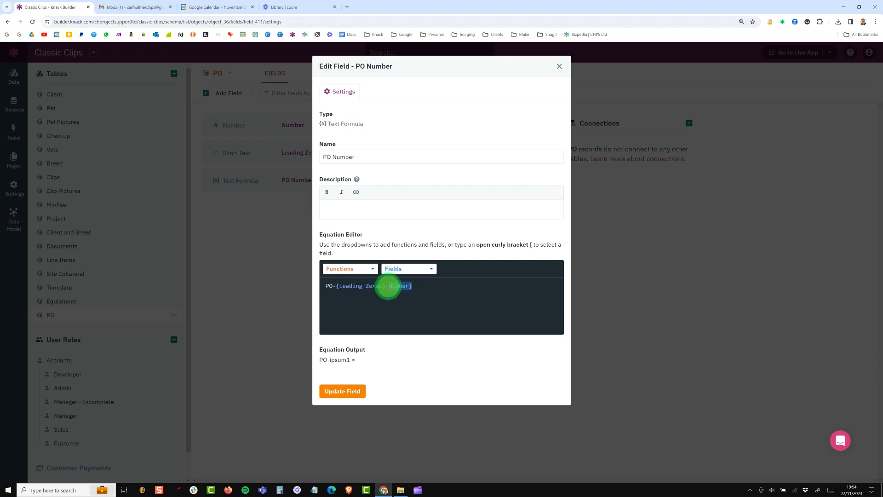
pyautogui.click(617, 275)
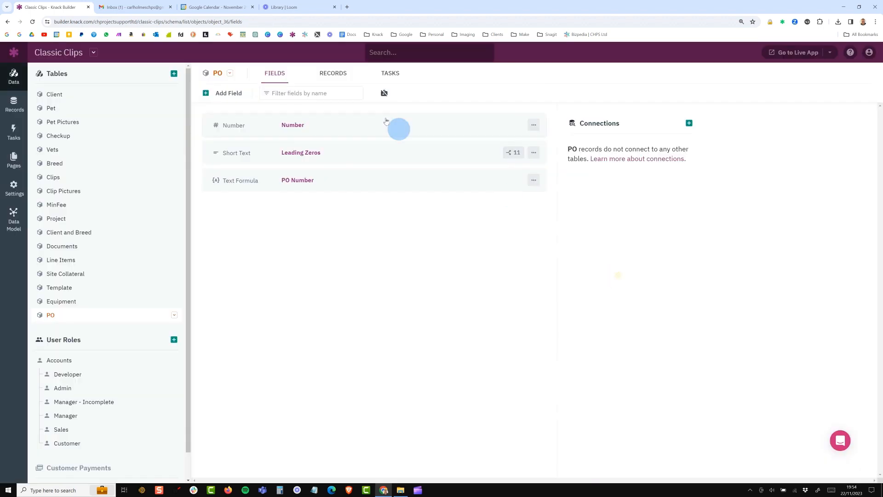
# - Set the PO record's Number to 1 in the table records and check its Leading Zeros and PO Number values
pyautogui.click(335, 74)
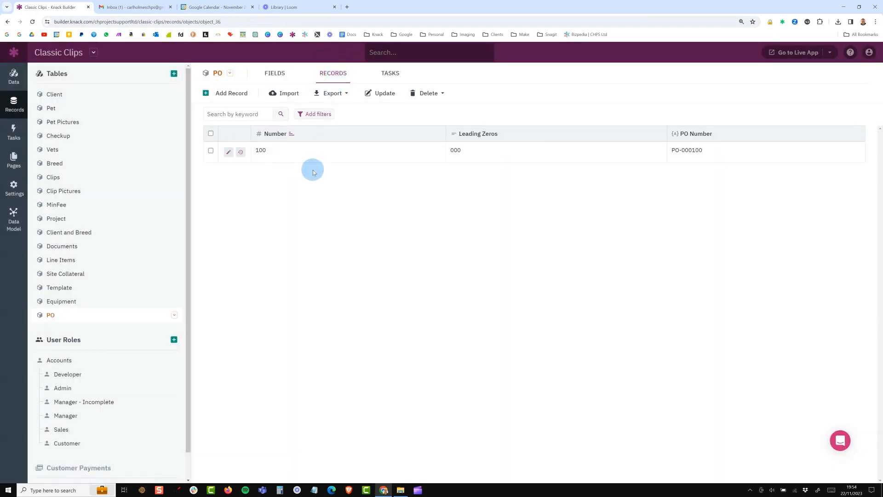
pyautogui.click(301, 158)
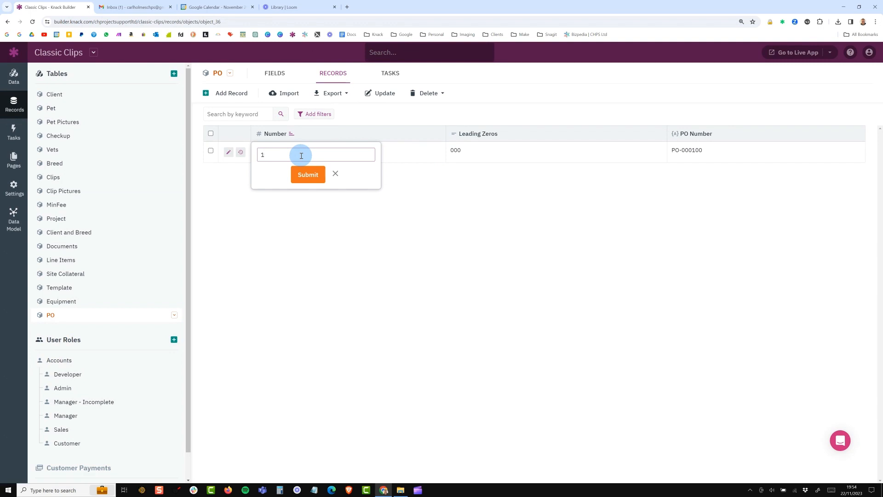
pyautogui.press('Return')
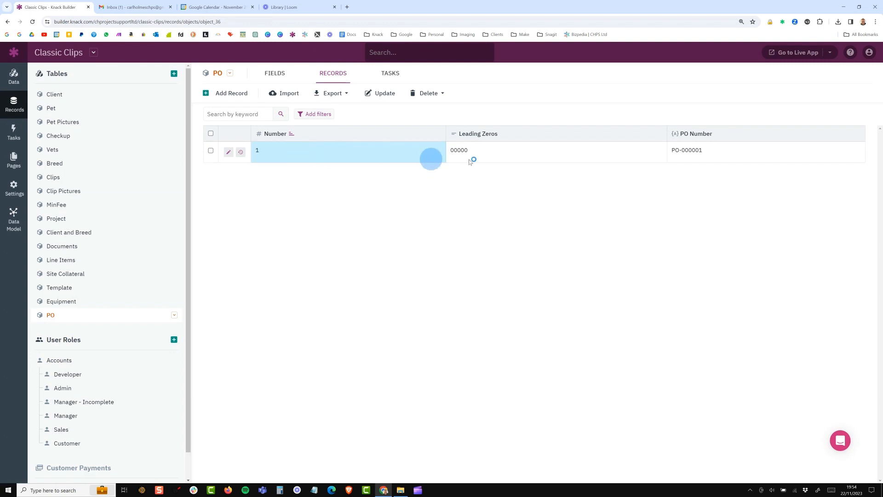
pyautogui.moveTo(467, 152); pyautogui.dragTo(453, 151)
pyautogui.moveTo(714, 153); pyautogui.dragTo(667, 150)
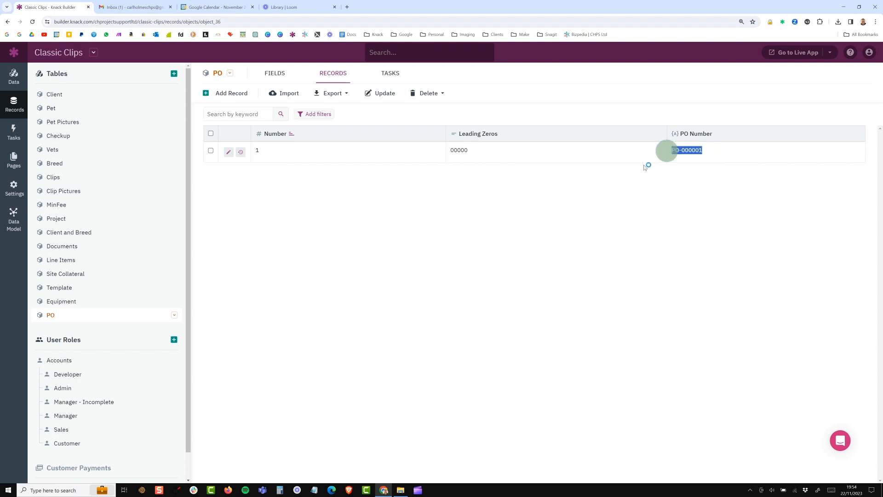
# - Retest the PO record's zero padding by saving its Number as 10 and after that as 15
pyautogui.click(319, 158)
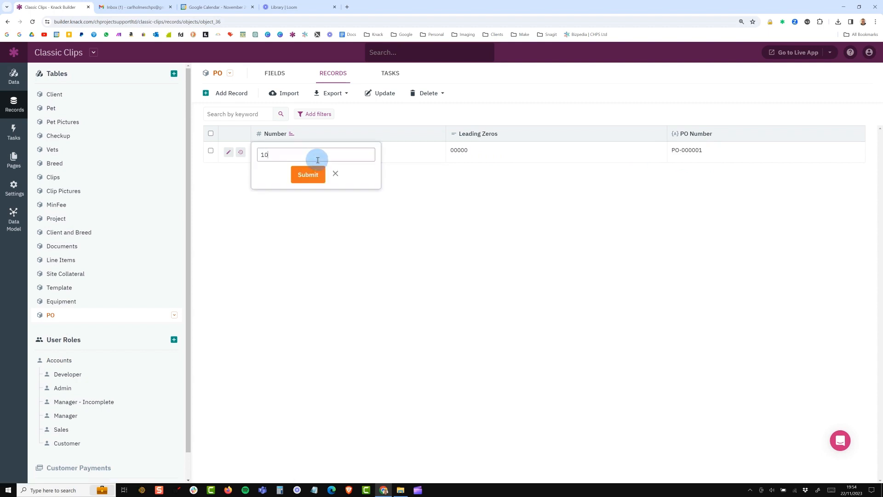
pyautogui.write('0')
pyautogui.press('Return')
pyautogui.click(317, 161)
pyautogui.press('Return')
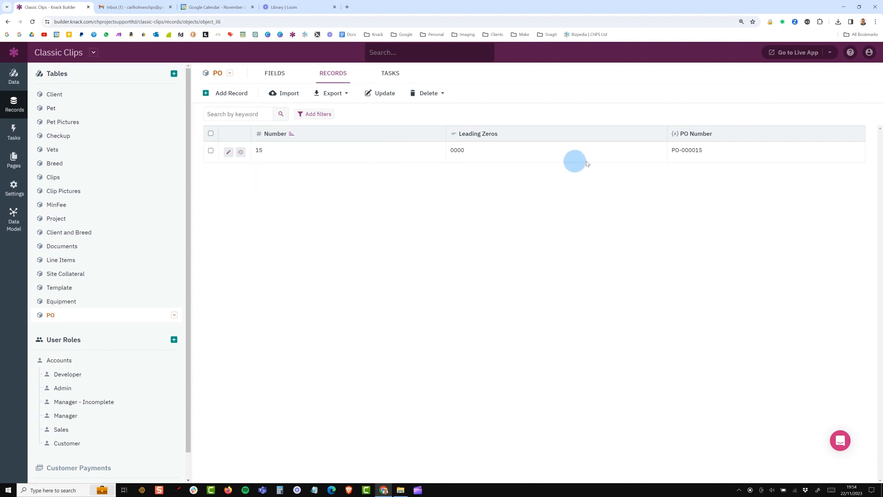
# - Set the PO record's Number to 150 and check the digits of its PO Number
pyautogui.click(299, 158)
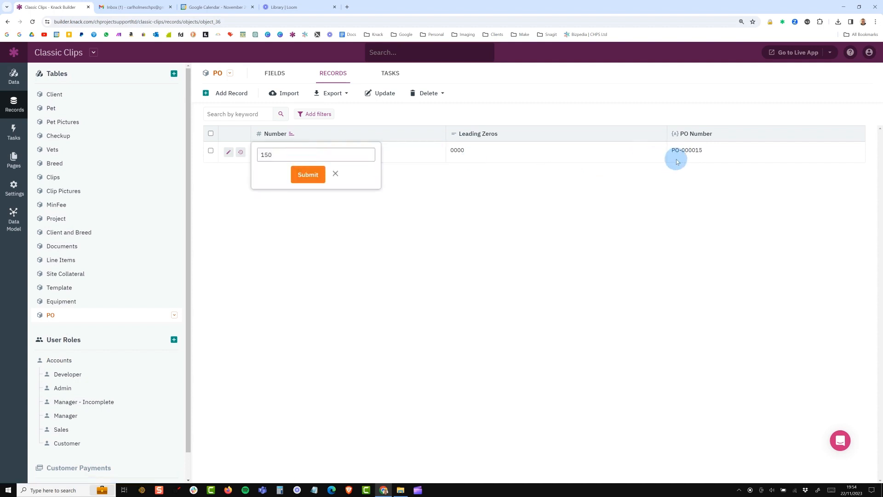
pyautogui.press('Return')
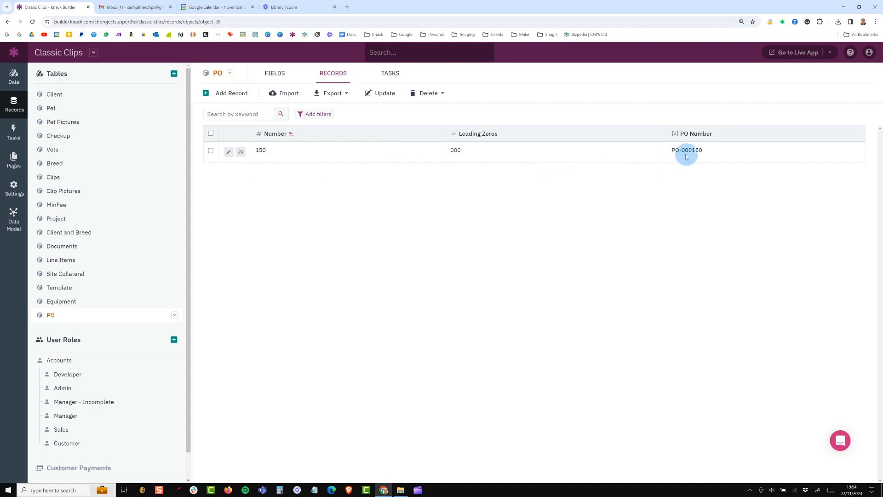
pyautogui.moveTo(683, 152); pyautogui.dragTo(699, 150)
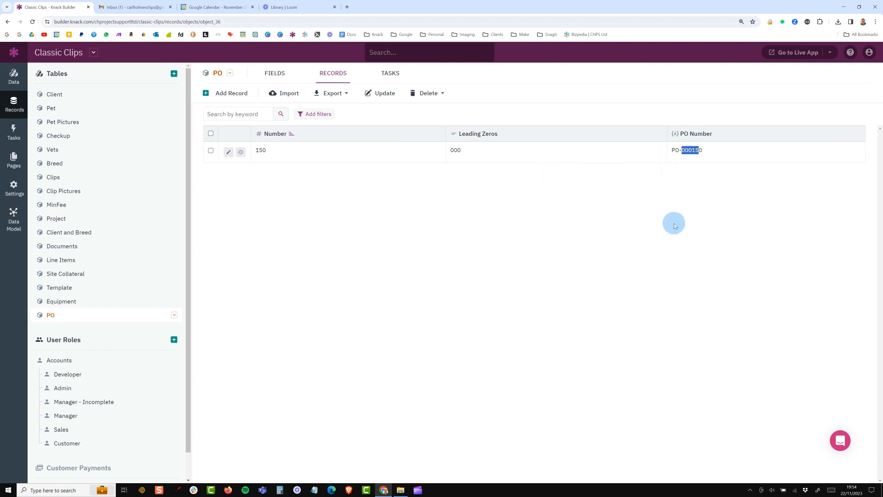